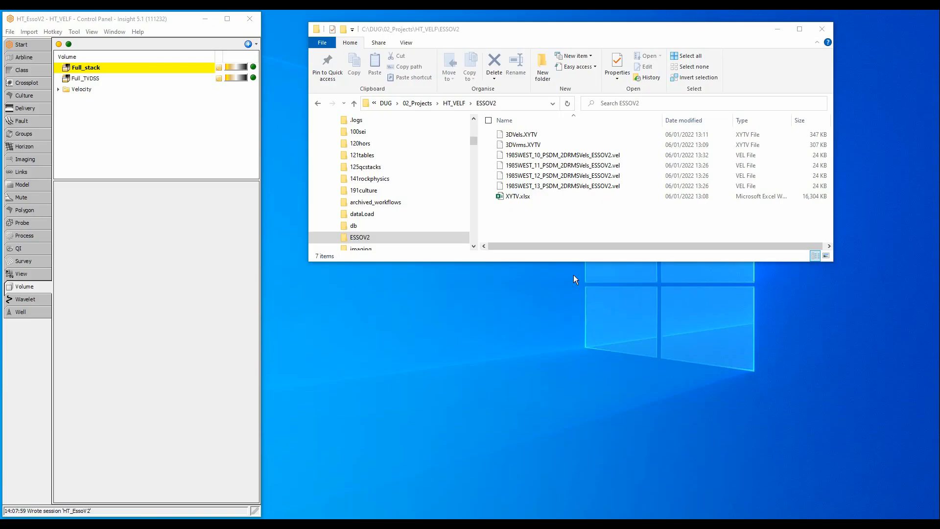
Step: Open 1985WEST_10_PSDM_2DRMSVels_ESSOV2.vel in Notepad++ to examine its header and its CMP, depth and velocity columns, and close it
right_click(575, 156)
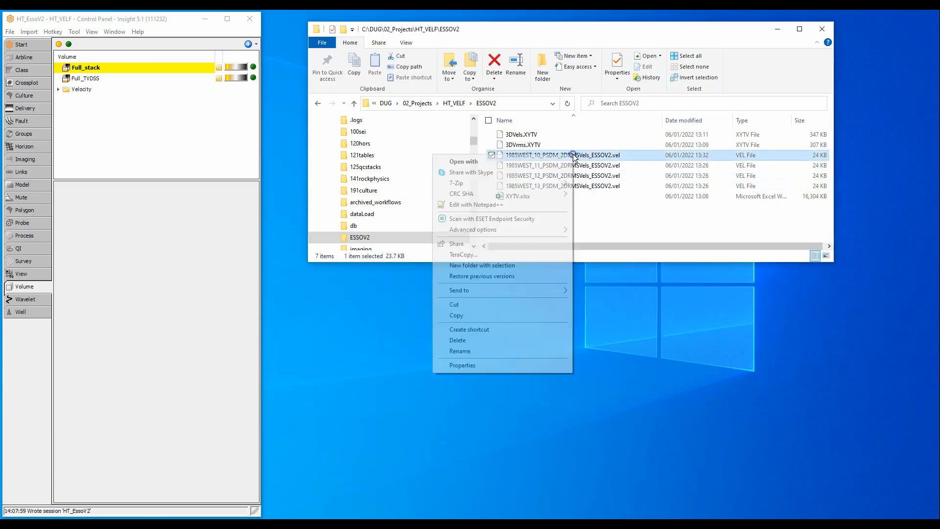
left_click(534, 205)
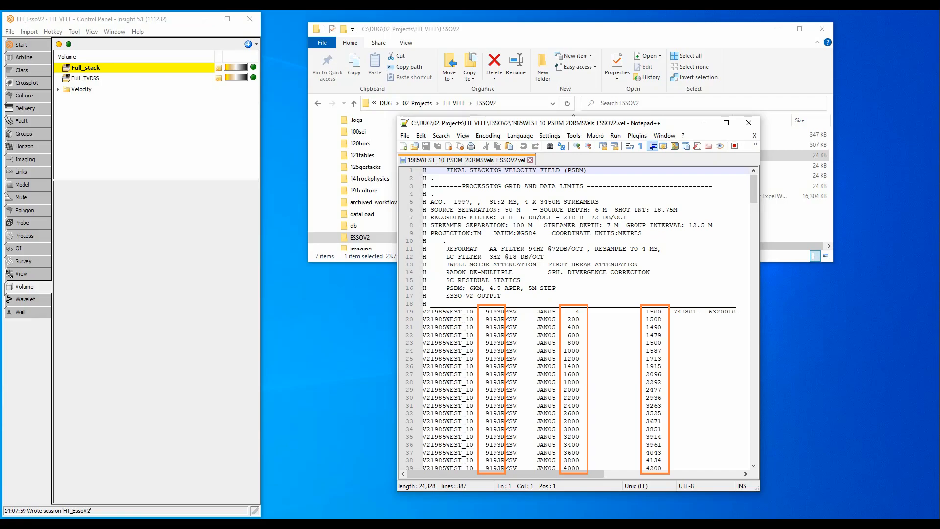
left_click(749, 122)
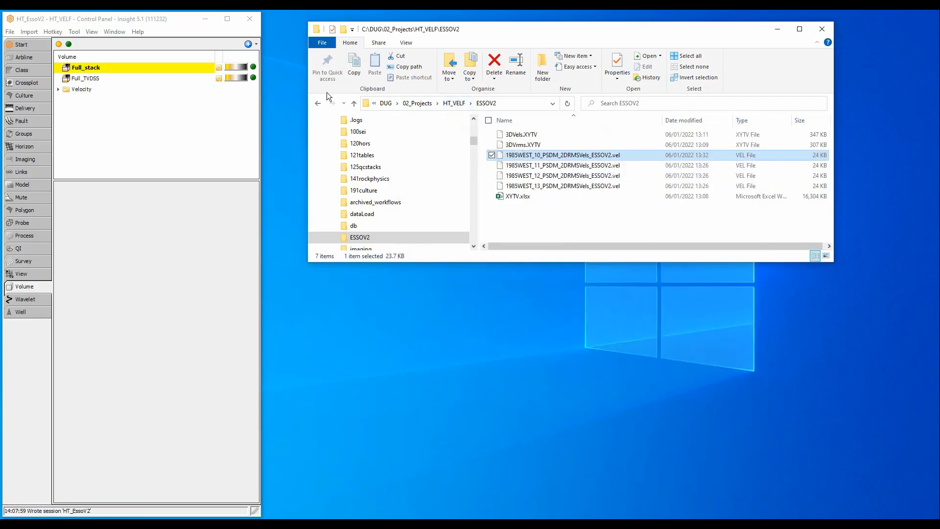
Step: Start an ASCII volume import for 2D Lines (CMP) in depth, as a velocity model in DISKOS V98.1 / ESSO V2 / Custom (Column-based) format
left_click(29, 31)
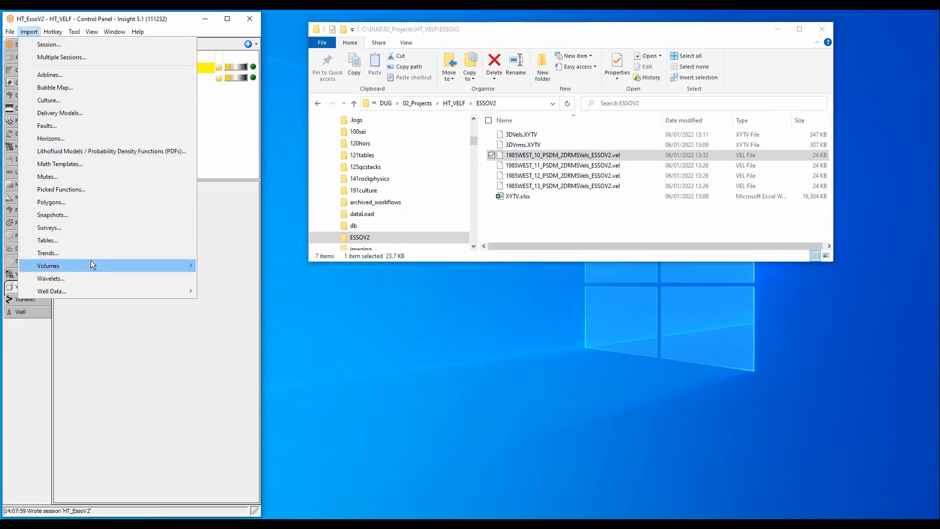
mouse_move(92, 263)
left_click(219, 278)
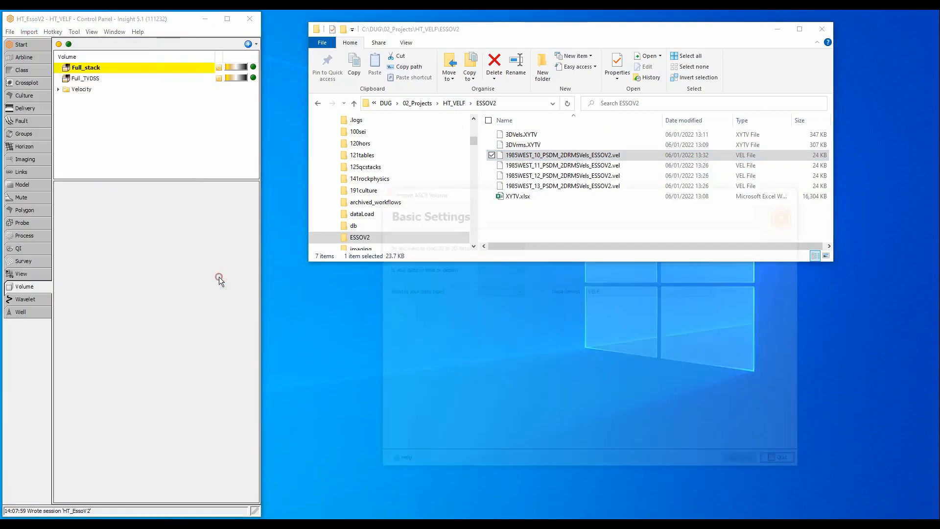
left_click(507, 248)
left_click(502, 262)
left_click(500, 268)
left_click(491, 290)
left_click(491, 290)
left_click(492, 307)
left_click(618, 292)
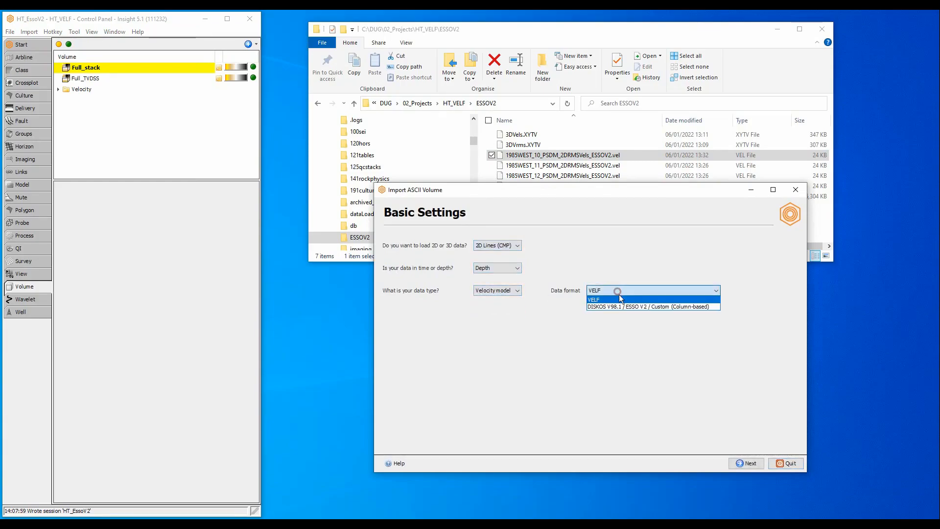
left_click(621, 307)
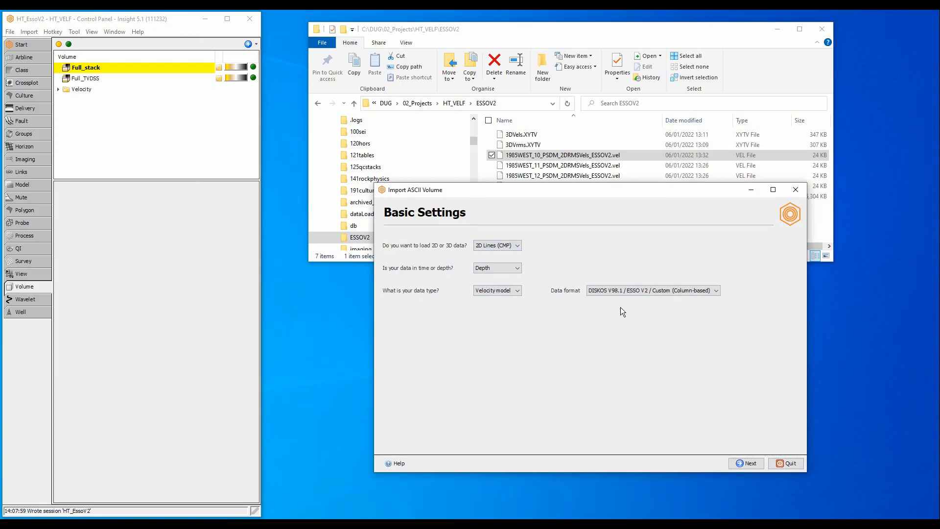
left_click(743, 463)
Step: Add the four 1985WEST_10 to 1985WEST_13 .vel files from the ESSOV2 folder to the import
left_click(420, 236)
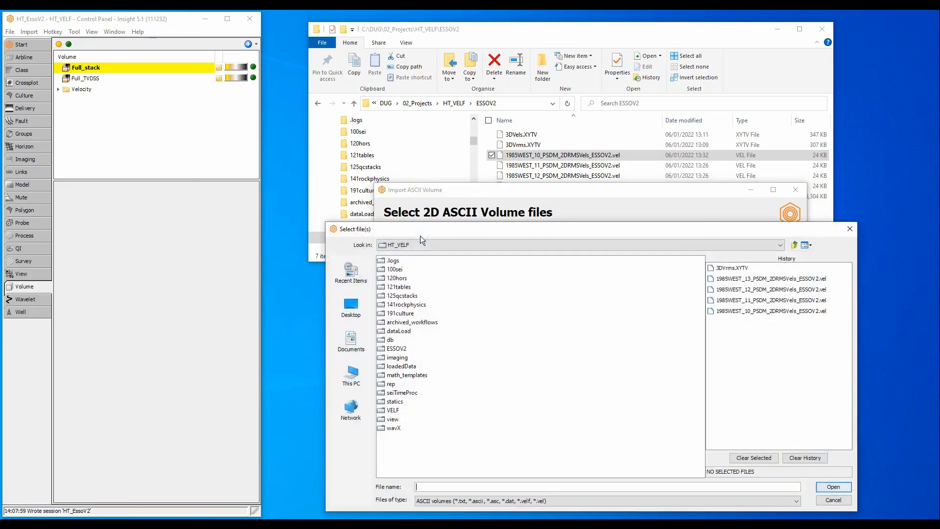
double_click(403, 349)
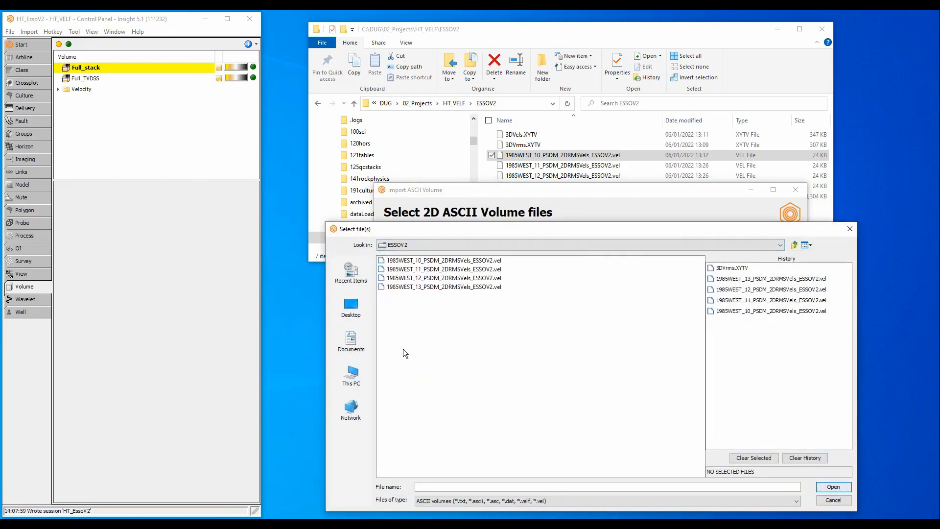
left_click(456, 260)
left_click(457, 287, "shift")
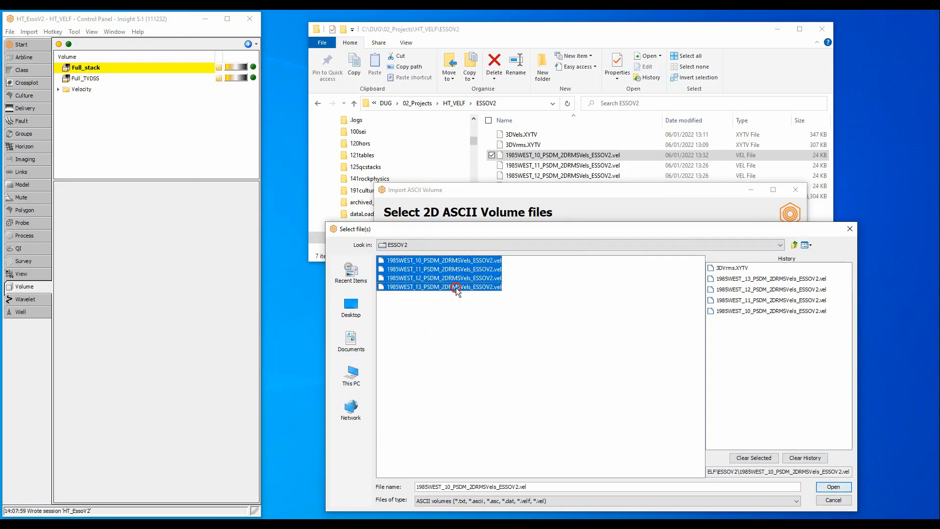
left_click(829, 487)
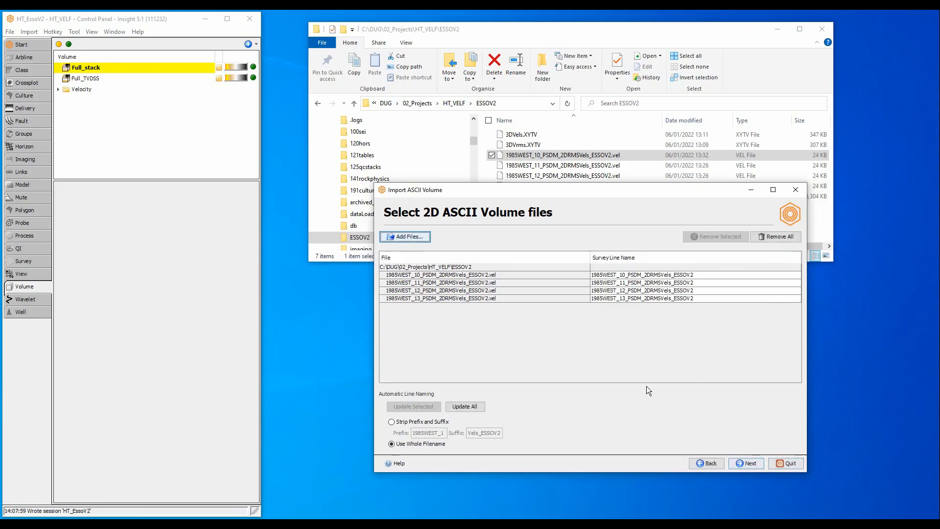
Step: Rename all survey lines by stripping only the filename suffix, with the prefix left empty, and continue to the data locations
left_click(422, 423)
double_click(425, 433)
key("BackSpace")
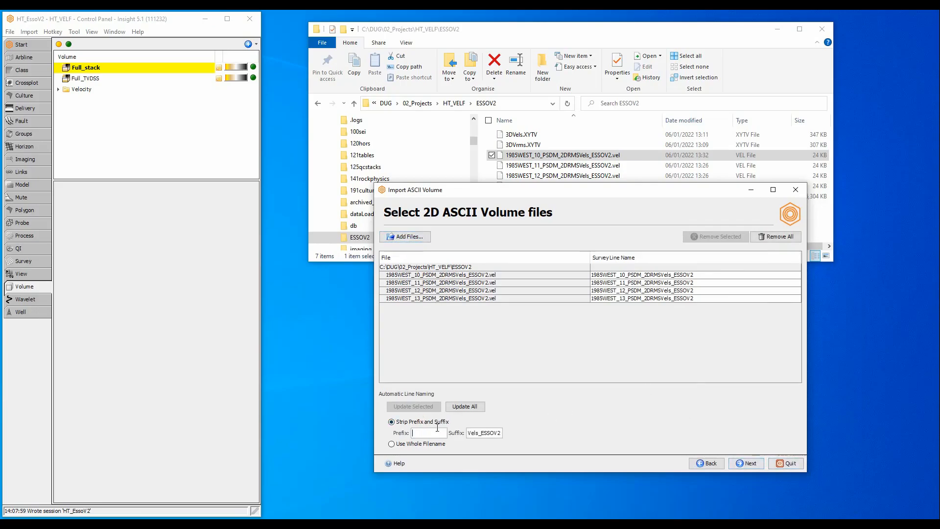
left_click(461, 408)
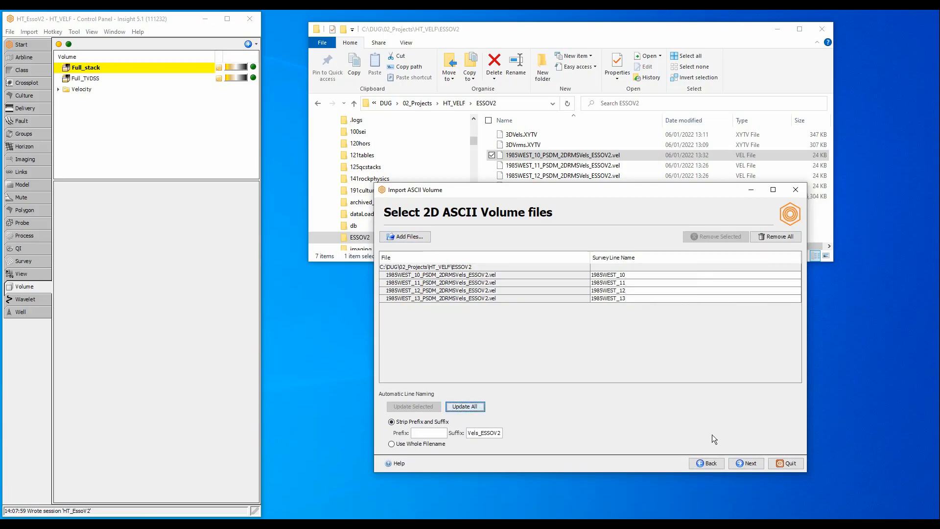
left_click(743, 464)
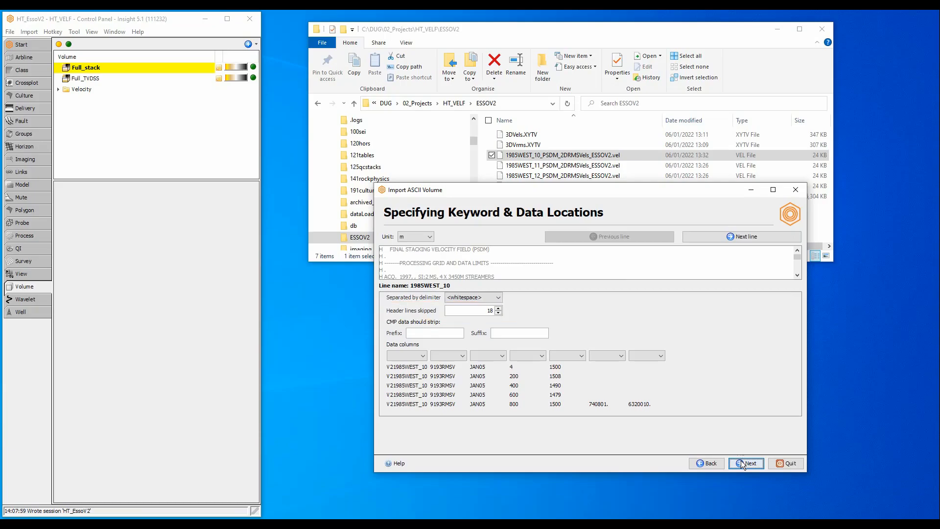
Step: Assign CMP, TVD and VELOCITY to the second, fourth and fifth data columns, and strip the suffix RMSV from the CMP data
left_click(454, 356)
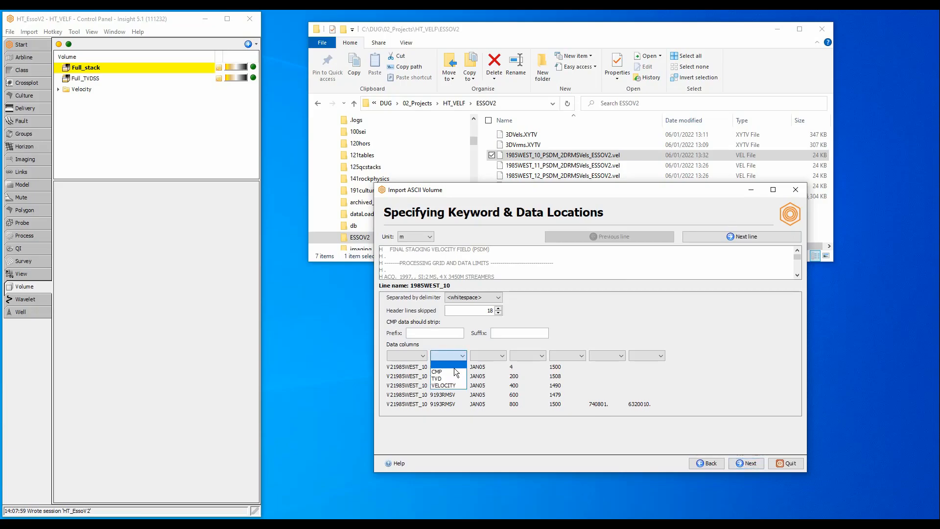
left_click(454, 371)
left_click(538, 355)
left_click(529, 378)
left_click(560, 356)
left_click(565, 385)
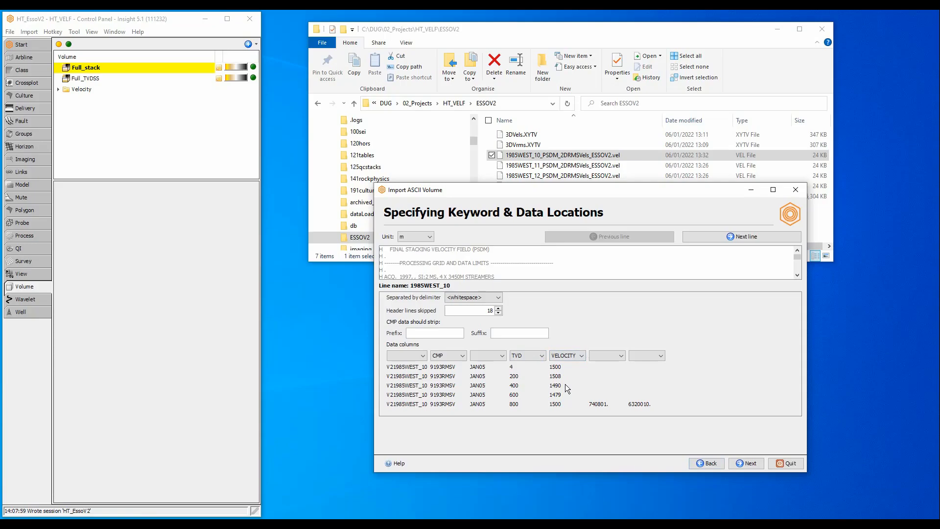
left_click(504, 334)
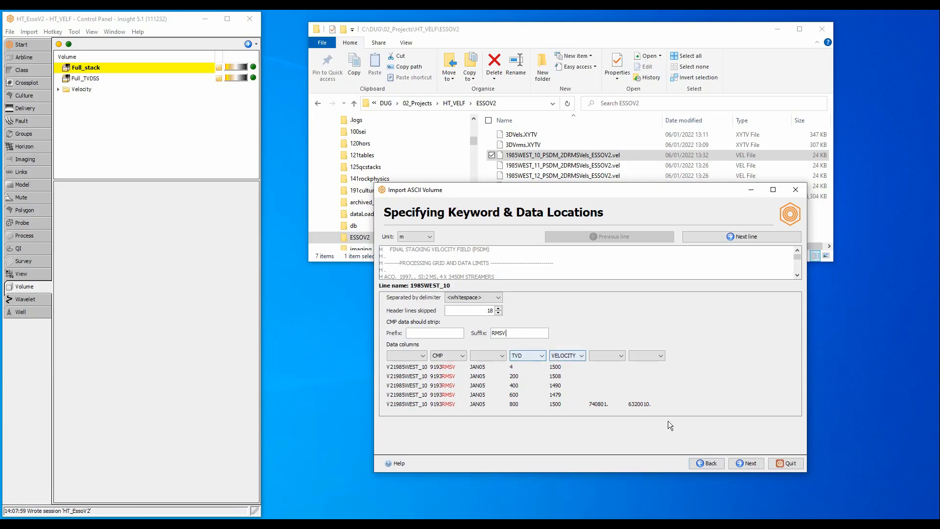
left_click(754, 463)
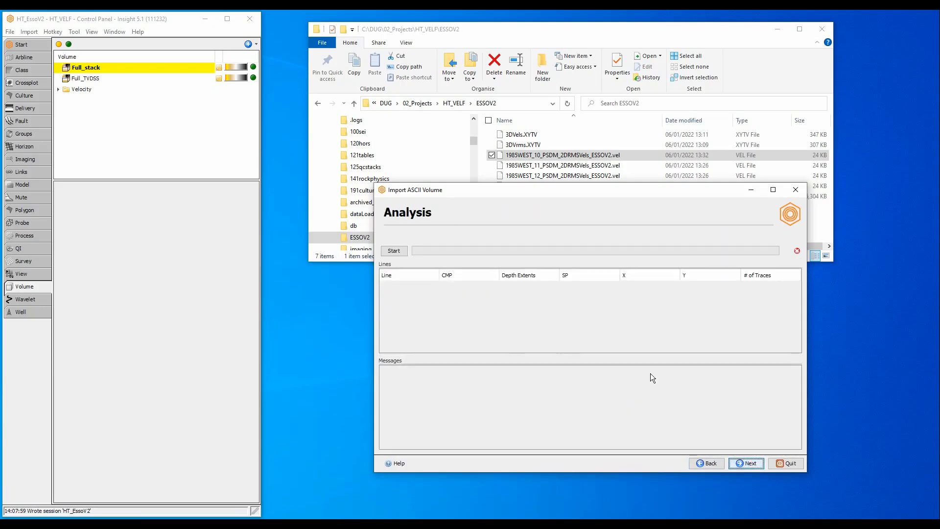
Step: Run the analysis of the lines and check how they match the existing survey 1985WEST_2D
left_click(400, 251)
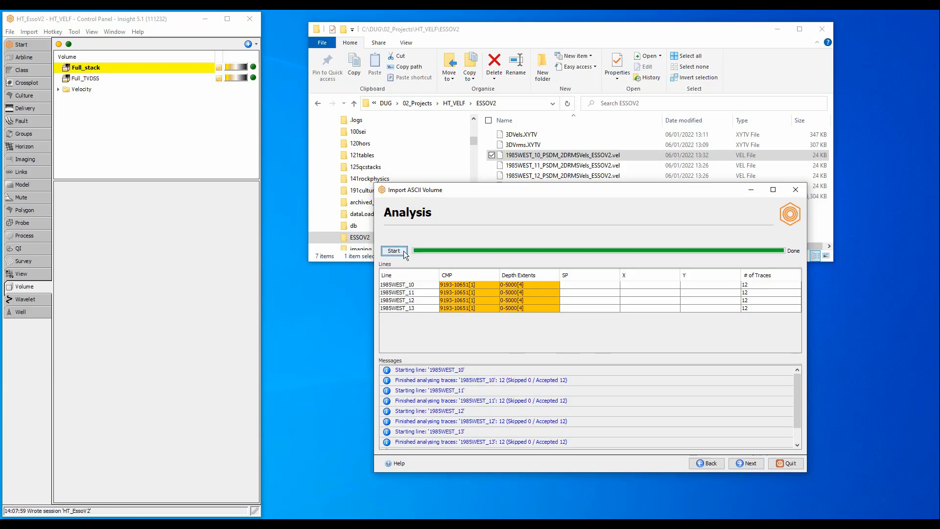
mouse_move(476, 283)
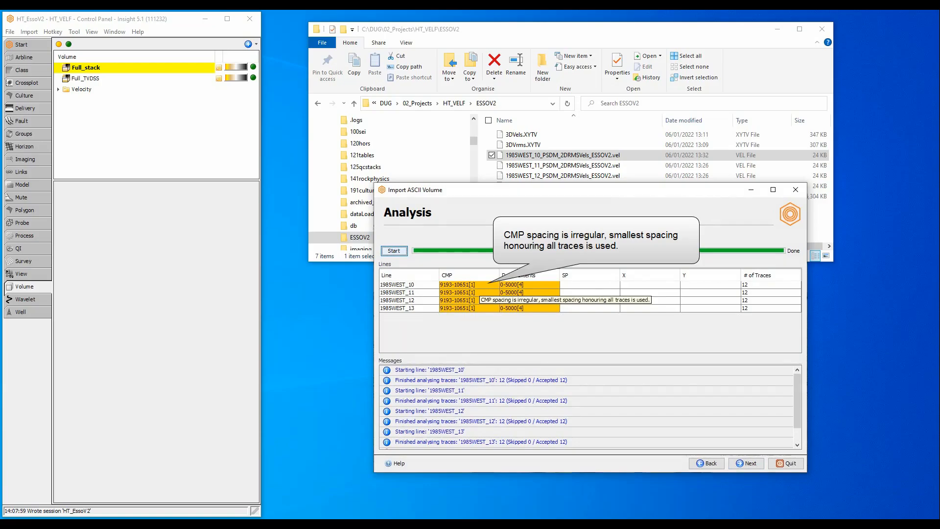
mouse_move(528, 305)
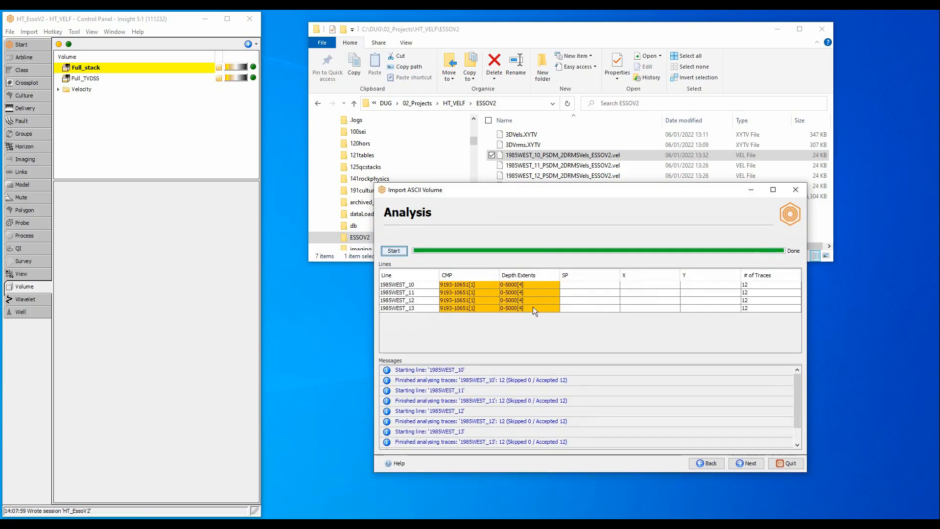
left_click(745, 462)
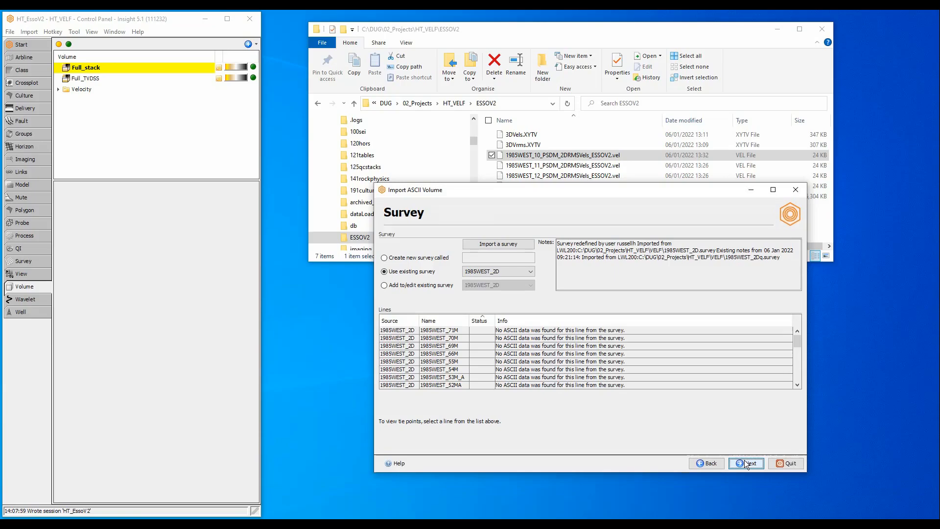
left_click_drag(798, 345, 797, 383)
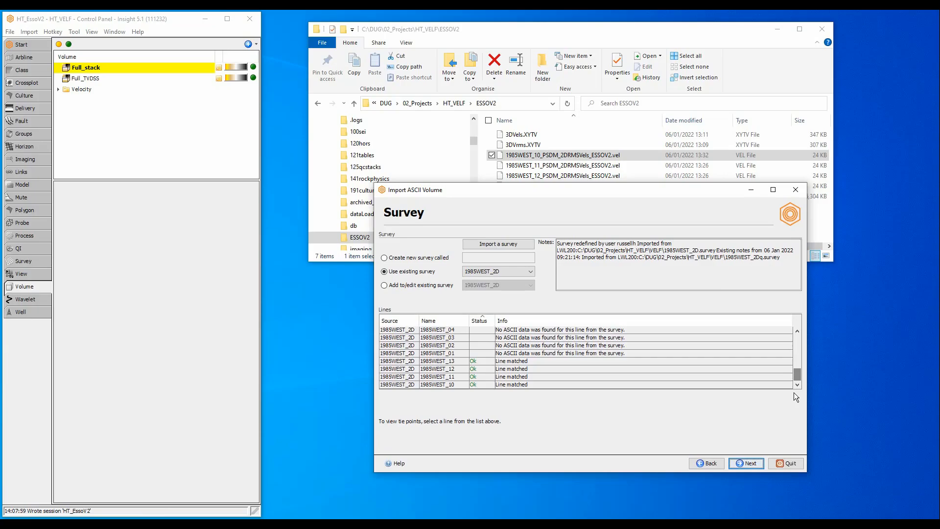
left_click(753, 463)
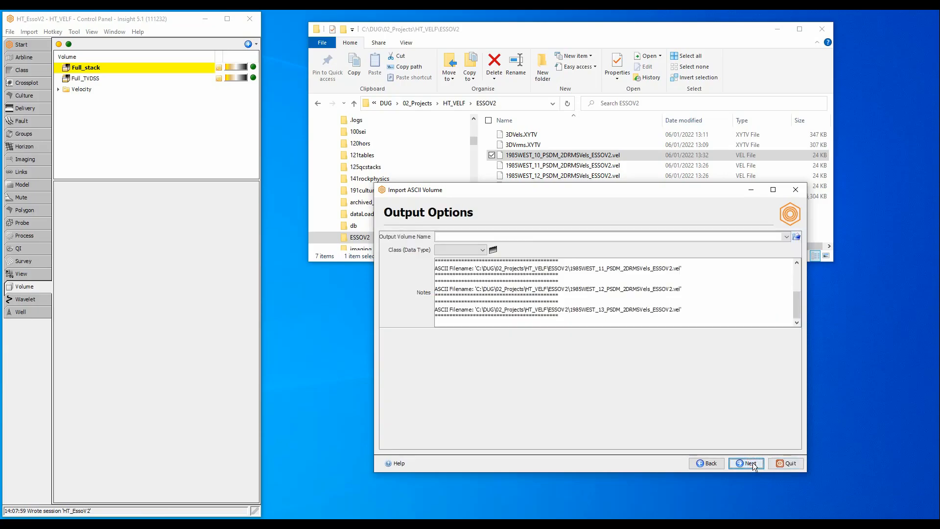
Step: Name the output volume PSDM_2DRMSVels and save it in the 100sei folder
left_click(797, 236)
type("P")
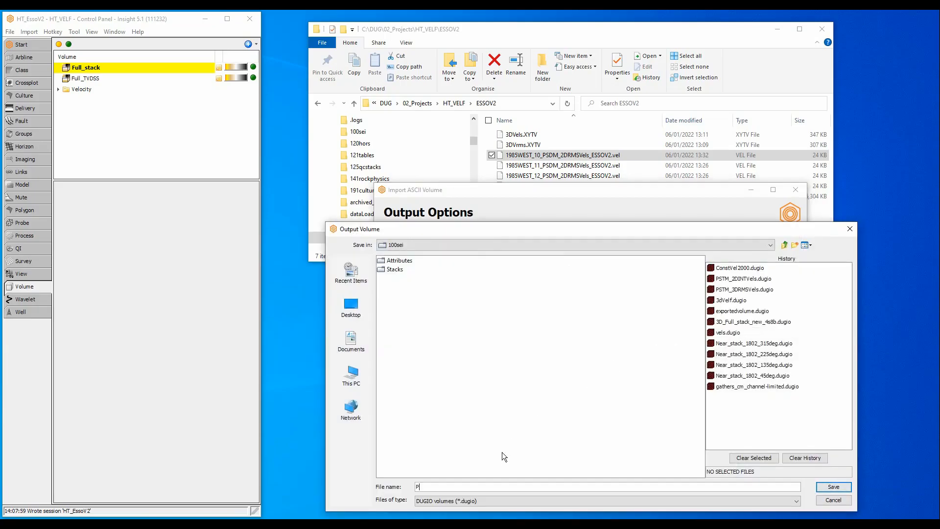
type("SDM_2DRMSVels")
left_click(827, 489)
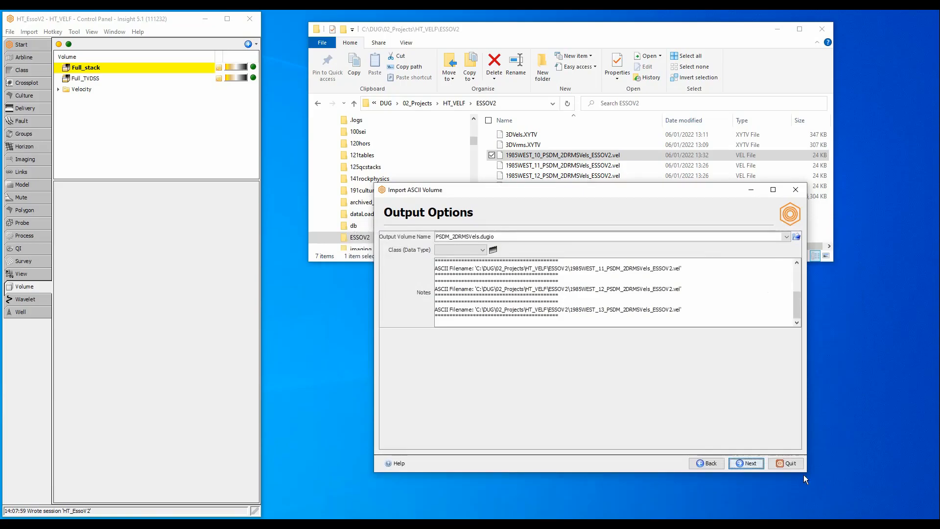
Step: Set the output volume's class to Velocity (RMS), write and load the volume, and close the import
left_click(478, 251)
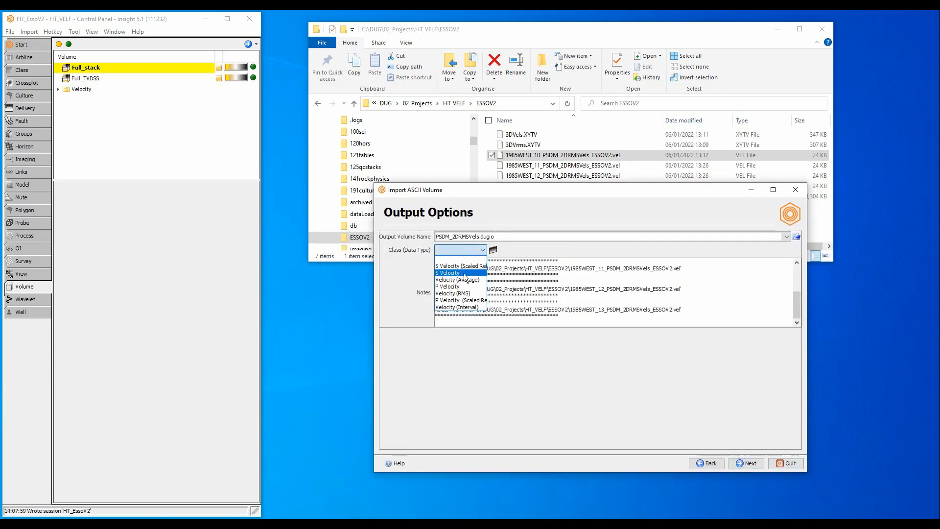
left_click(456, 293)
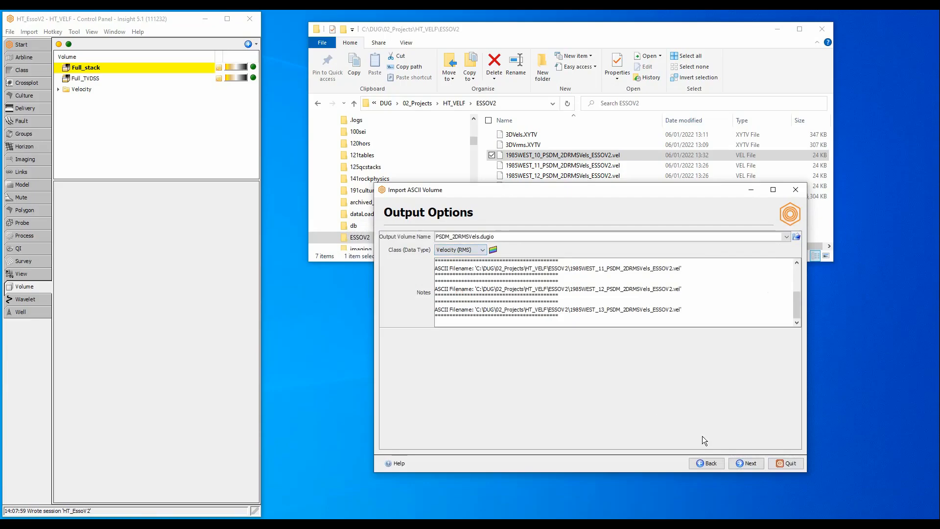
left_click(740, 463)
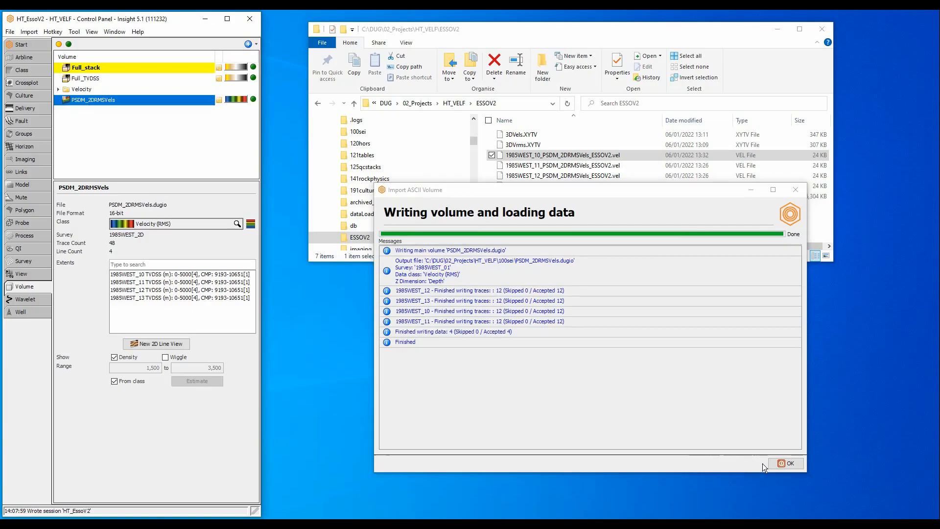
left_click(776, 464)
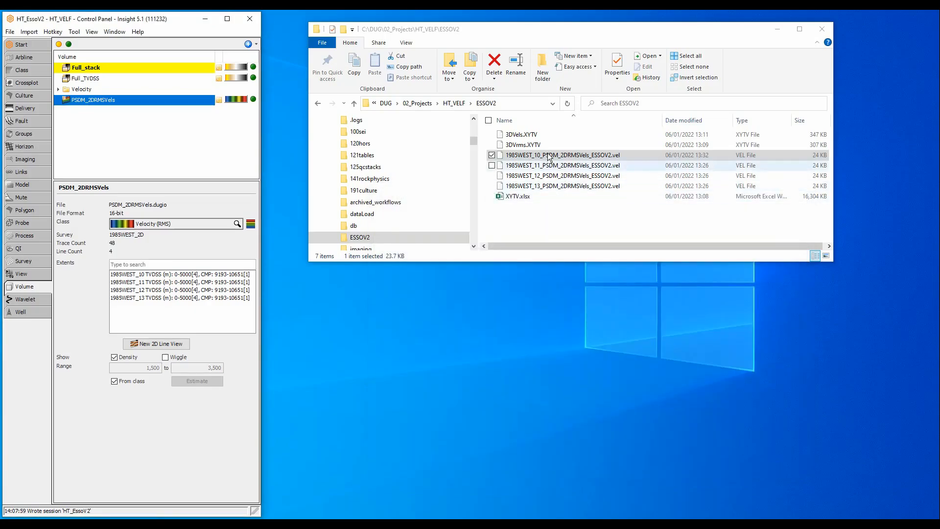
Step: Open 3DVels.XYTV in Notepad++ to examine its column layout, and close it
left_click(533, 135)
right_click(534, 137)
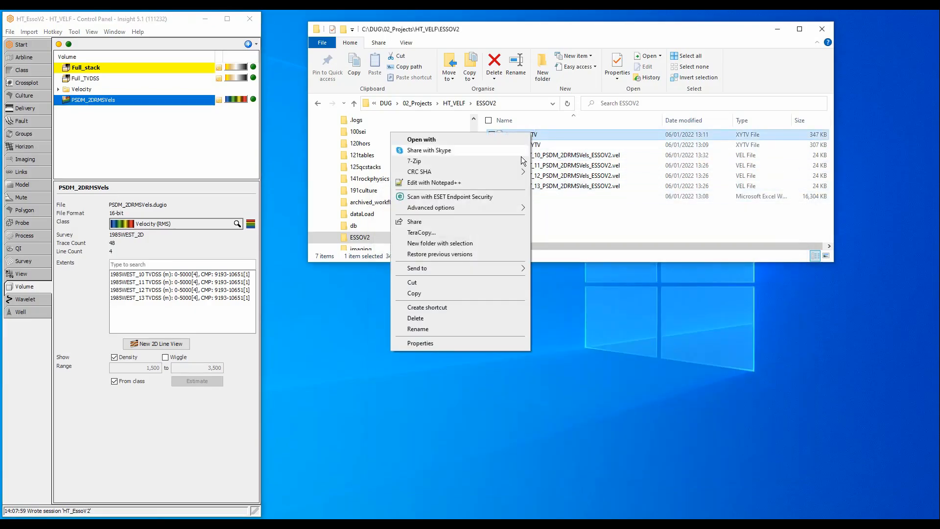
left_click(502, 183)
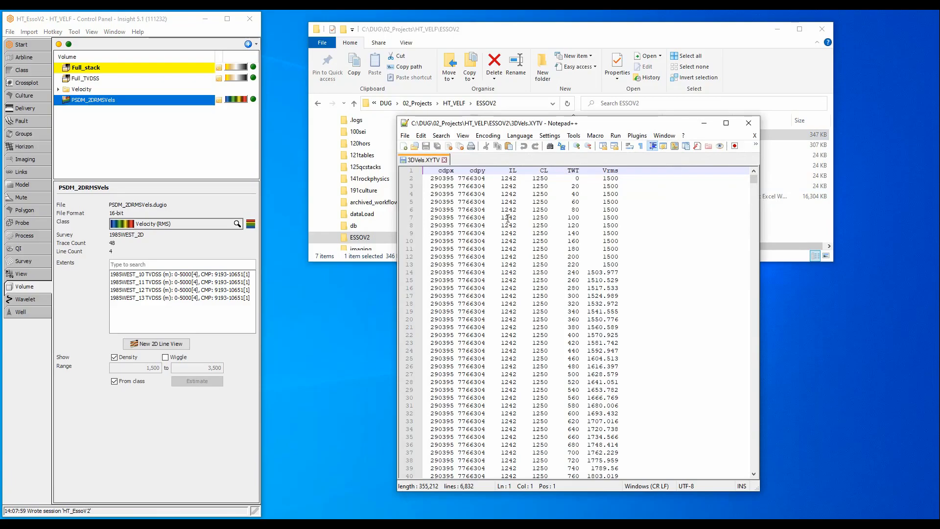
left_click(748, 125)
Step: Start an ASCII volume import for a 3D Volume in Time, as a Velocity model in DISKOS V98.1 / ESSO V2 / Custom (Column-based) format
left_click(29, 32)
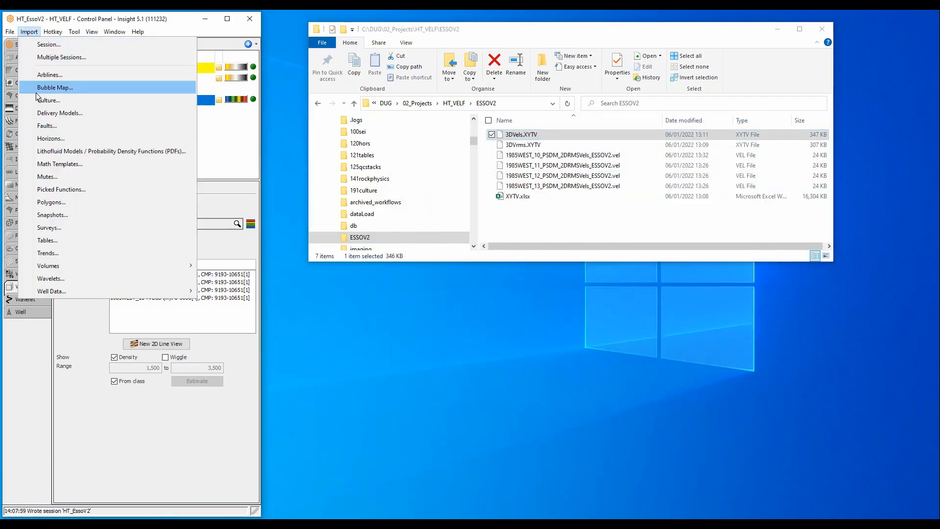
mouse_move(137, 265)
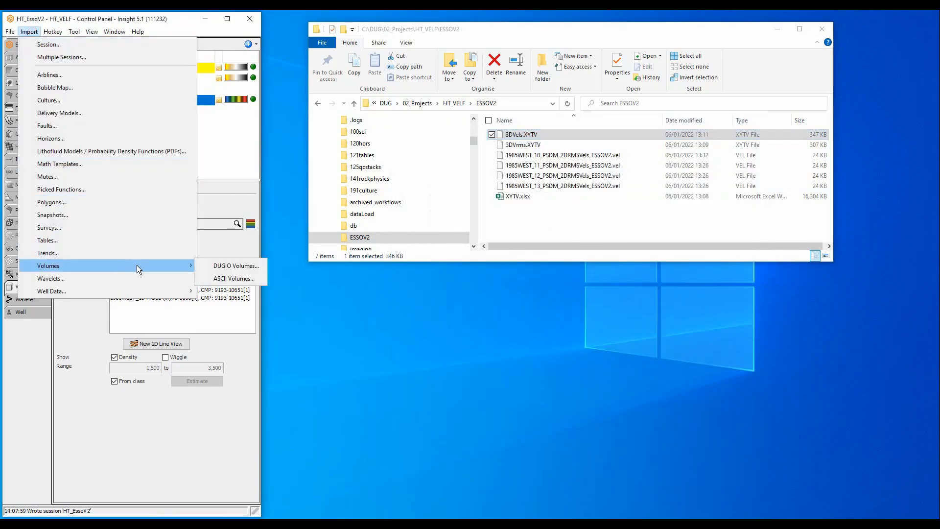
left_click(219, 277)
left_click(481, 249)
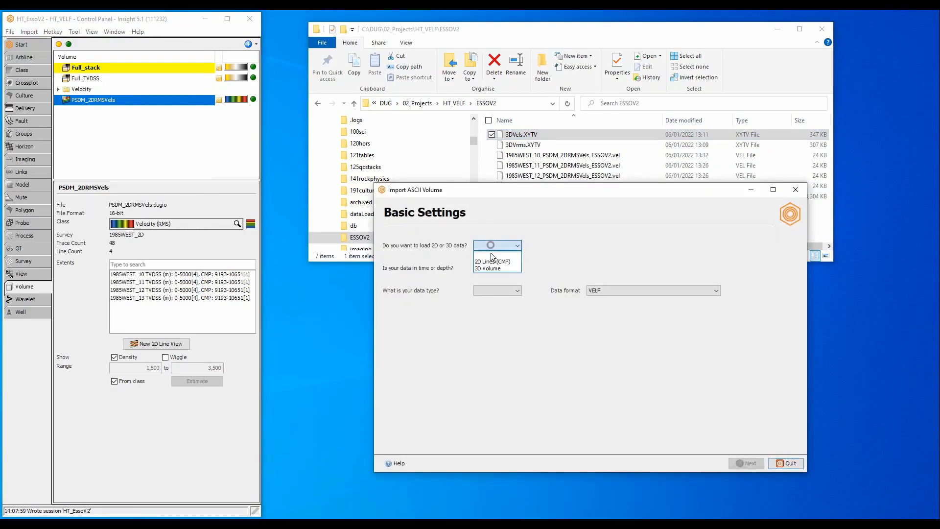
left_click(490, 267)
left_click(489, 266)
left_click(489, 284)
left_click(508, 289)
left_click(507, 307)
left_click(654, 292)
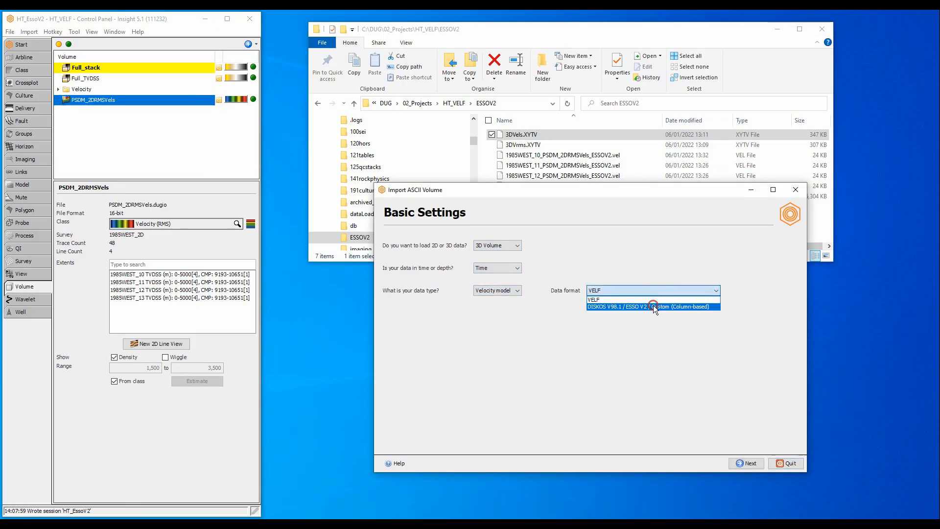
left_click(654, 306)
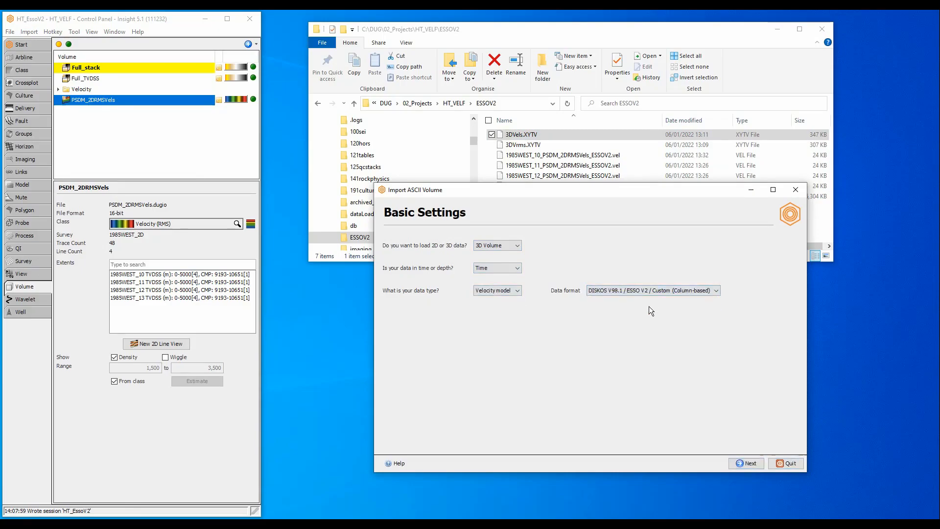
left_click(746, 463)
Step: Show all file types in the ESSOV2 folder and choose 3DVrms.XYTV as the 3D volume file
left_click(423, 238)
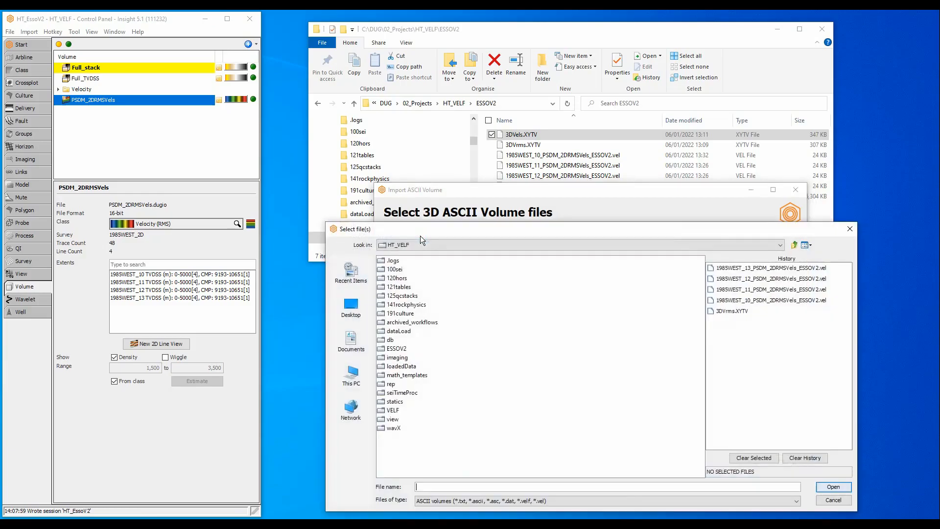
double_click(394, 349)
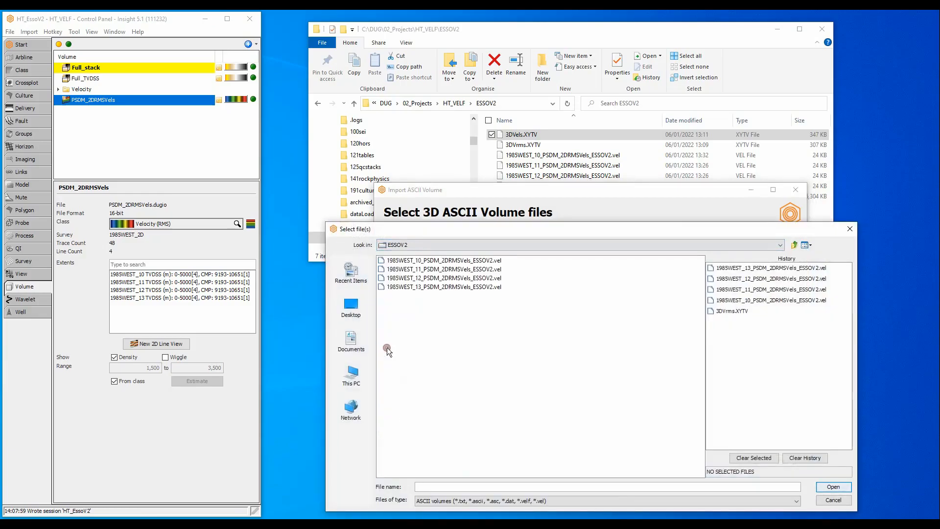
left_click(489, 504)
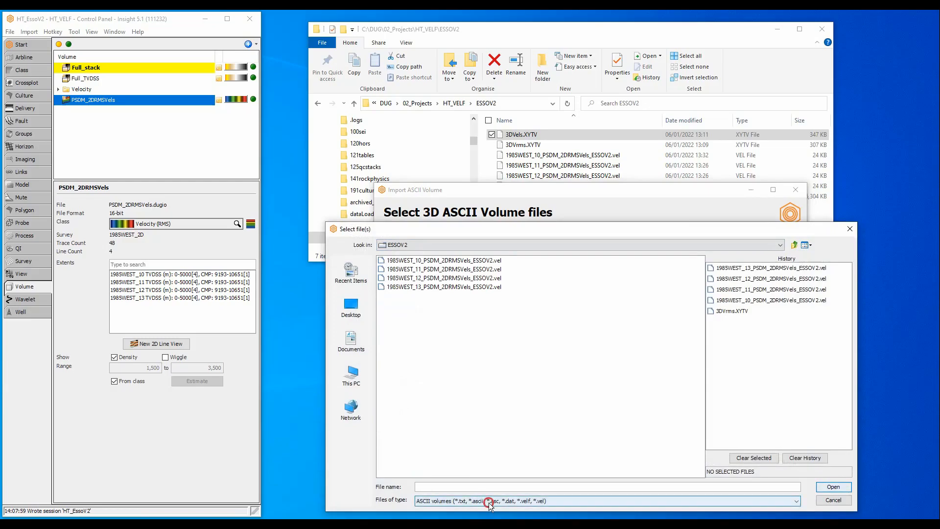
left_click(454, 490)
left_click(404, 269)
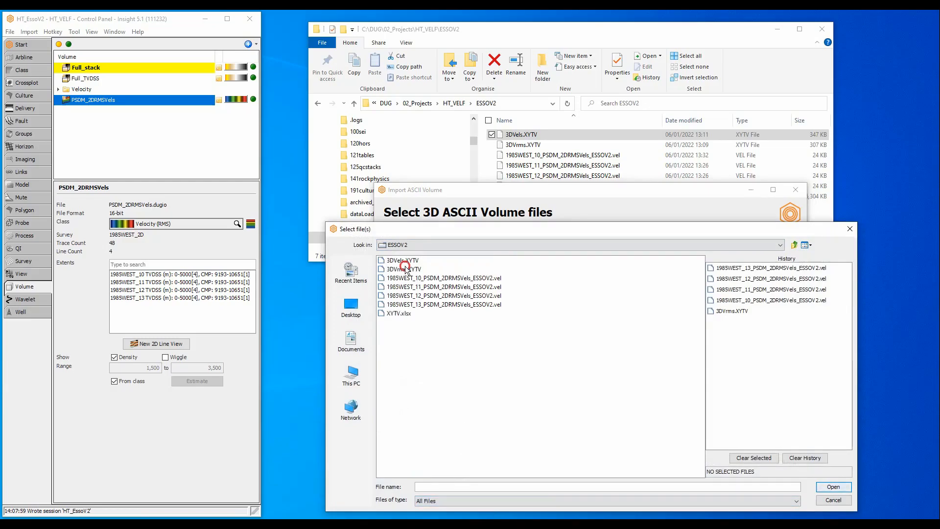
left_click(833, 487)
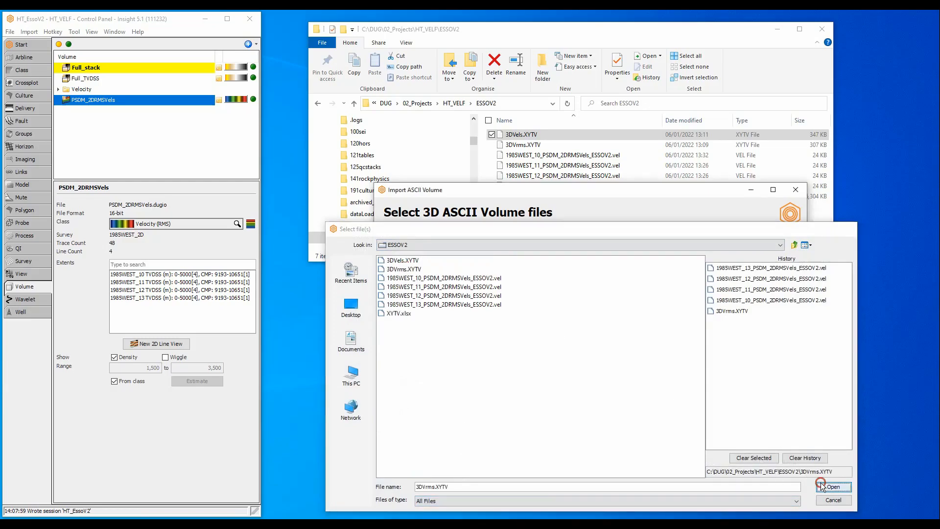
left_click(755, 463)
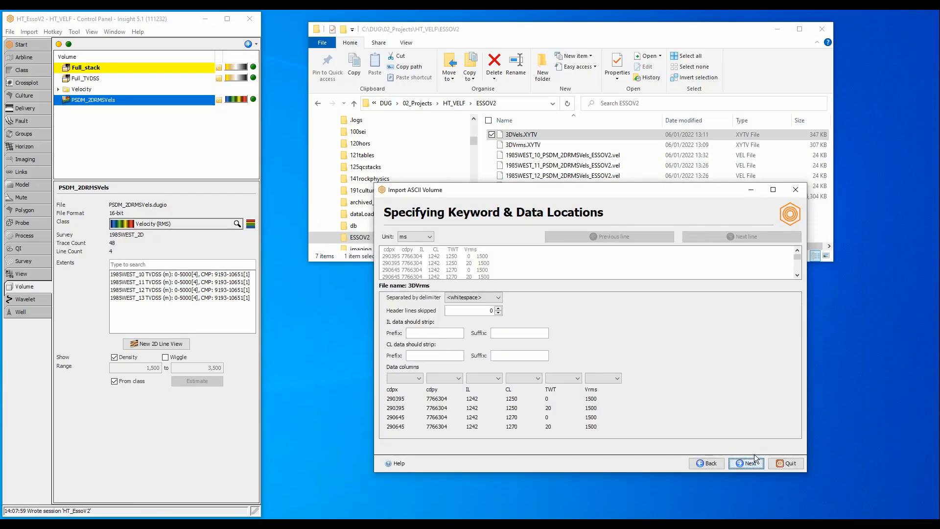
Step: Assign the file's last four data columns to IL, CL, TWT and VELOCITY, and skip the header line
left_click(482, 378)
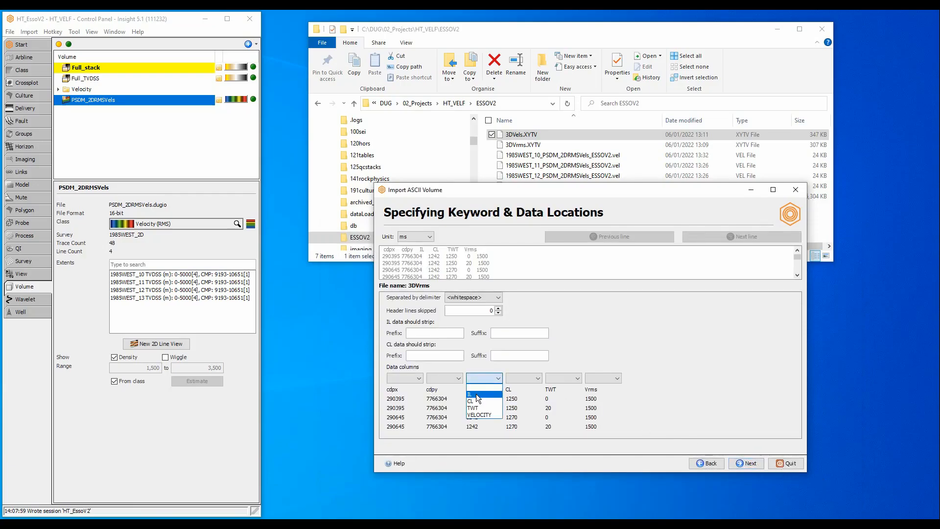
left_click(478, 395)
left_click(524, 379)
left_click(524, 400)
left_click(564, 378)
left_click(599, 378)
left_click(602, 415)
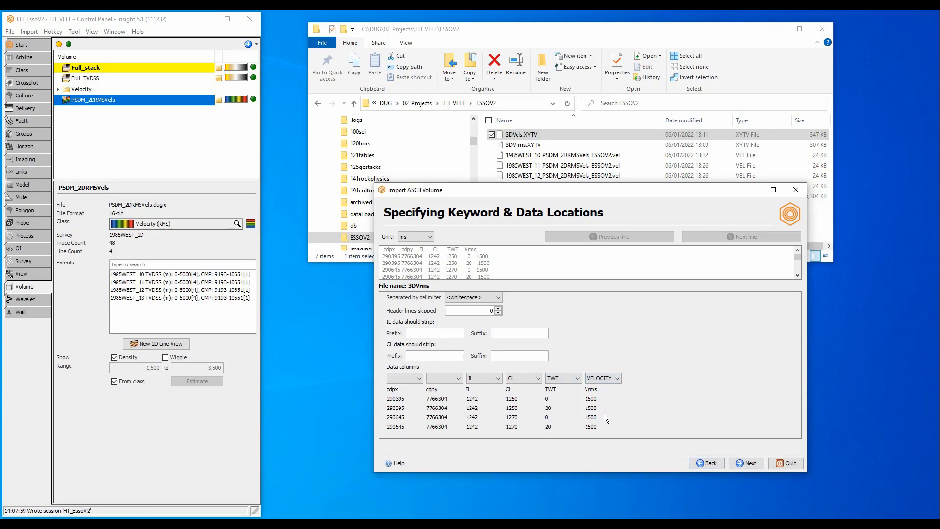
left_click(498, 308)
left_click(747, 462)
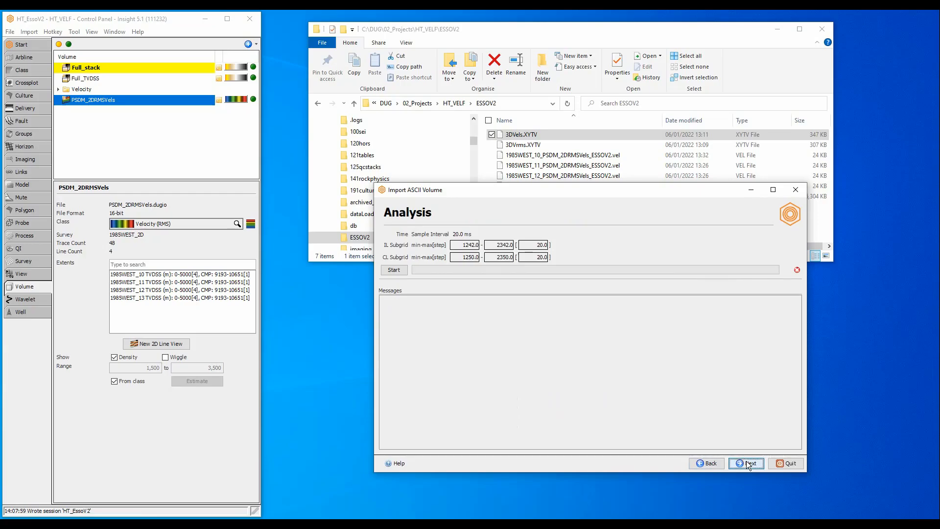
Step: Run the analysis of the 3D velocity data and accept the existing survey PSTM_3D
left_click(395, 270)
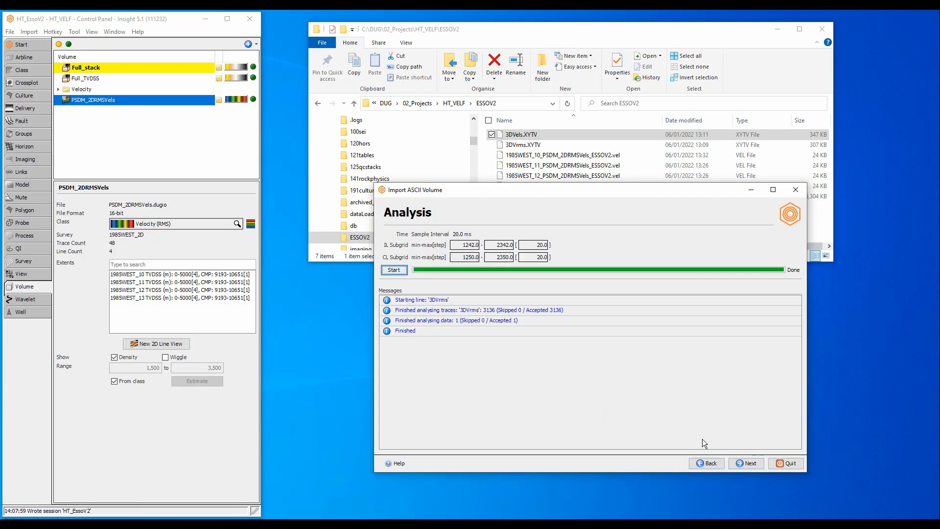
left_click(745, 463)
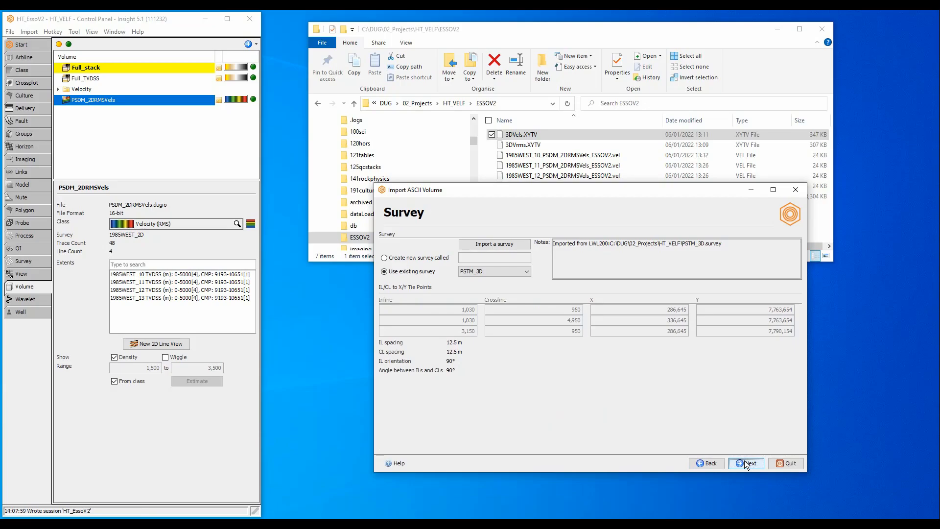
left_click(747, 463)
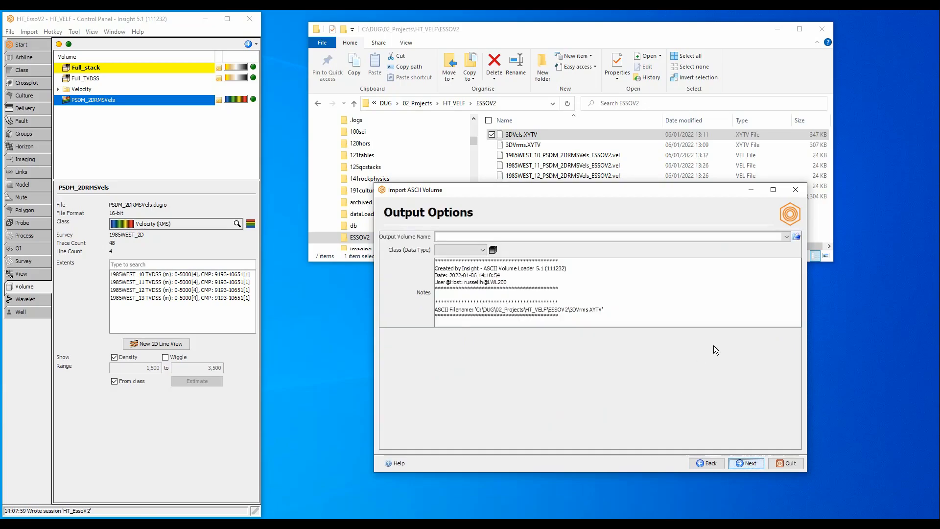
Step: Name the output volume 3DVrms and save it in the 100sei folder
left_click(796, 236)
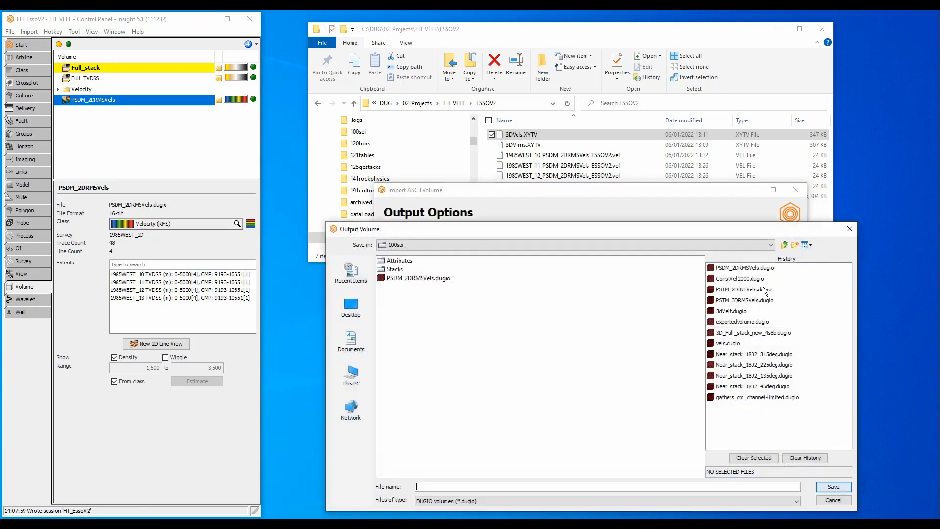
type("3DVrms")
left_click(831, 488)
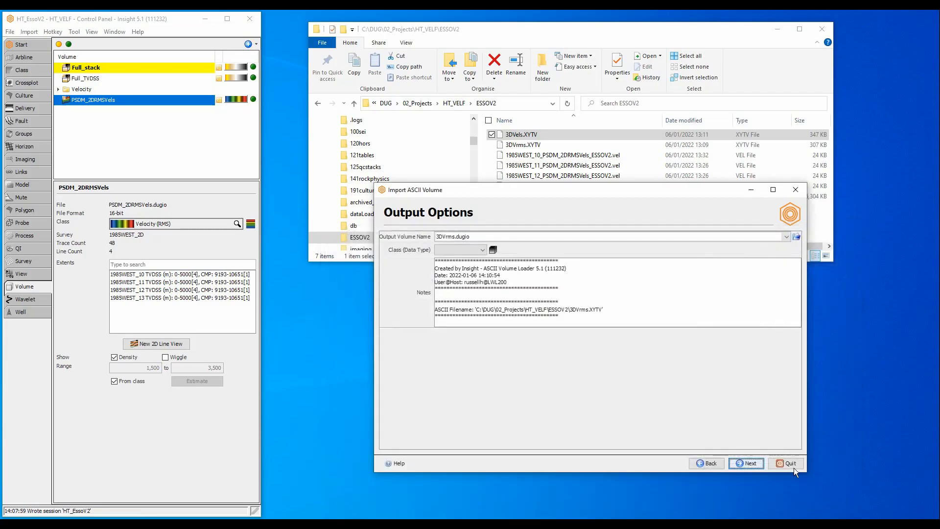
Step: Assign the Velocity (RMS) class to the 3DVrms output, write and load it, and finish the import
left_click(472, 250)
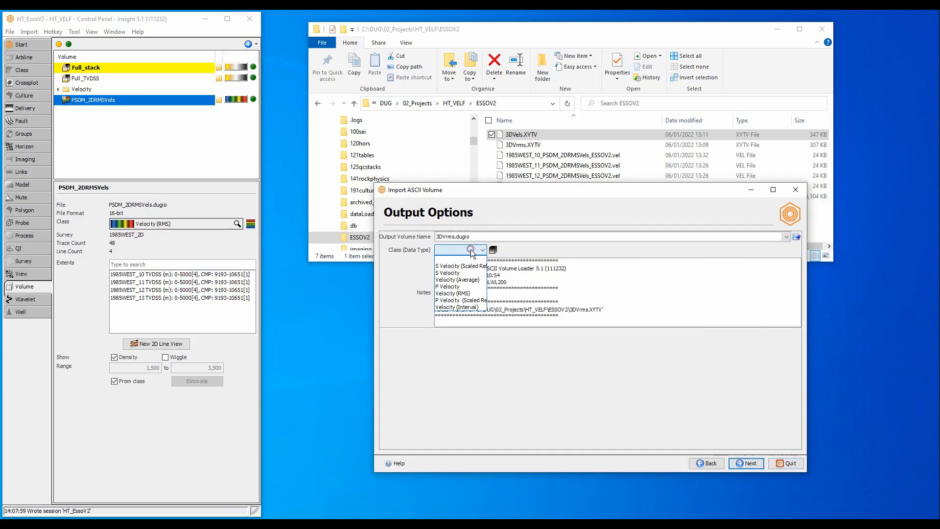
left_click(474, 294)
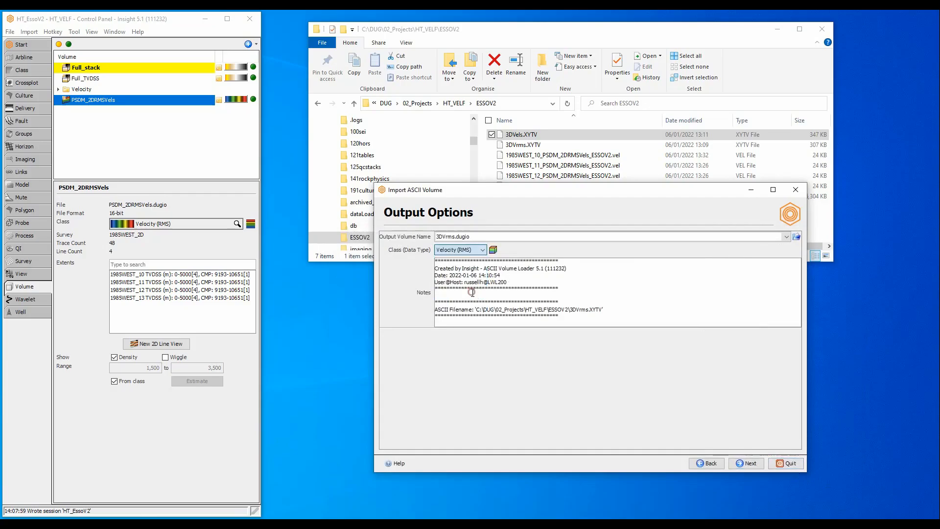
left_click(736, 462)
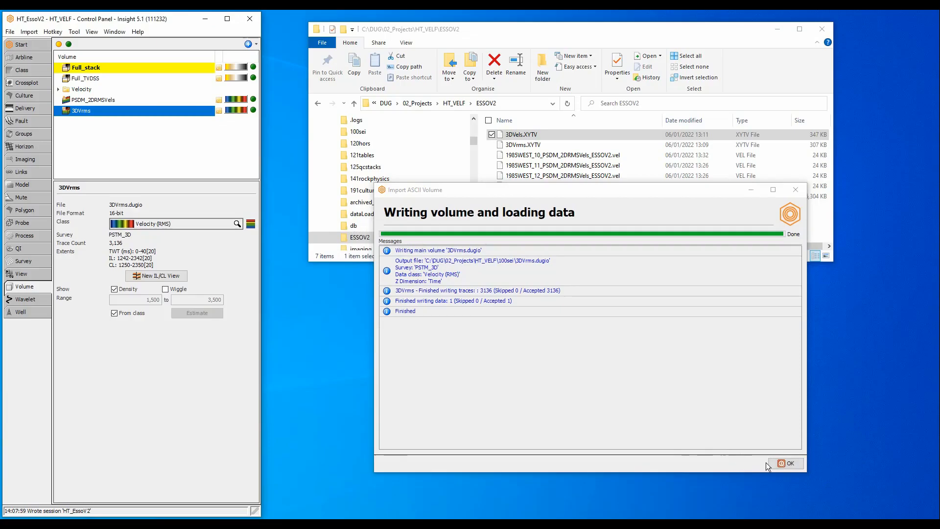
left_click(780, 463)
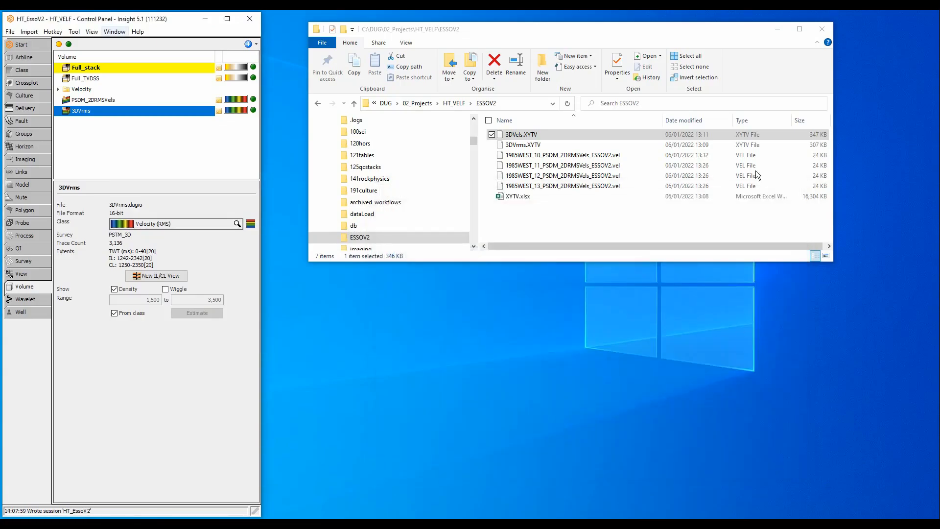
Step: Bring up the 2D line and IL/CL views, showing PSDM_2DRMSVels in the 2D line view and the imported 3DVrms in the IL/CL view
left_click(776, 30)
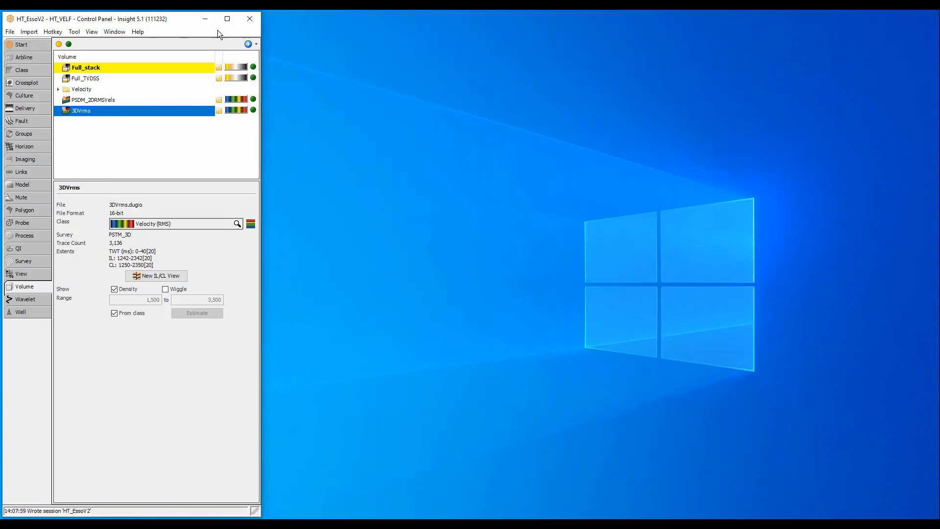
left_click(114, 31)
left_click(130, 98)
left_click(114, 31)
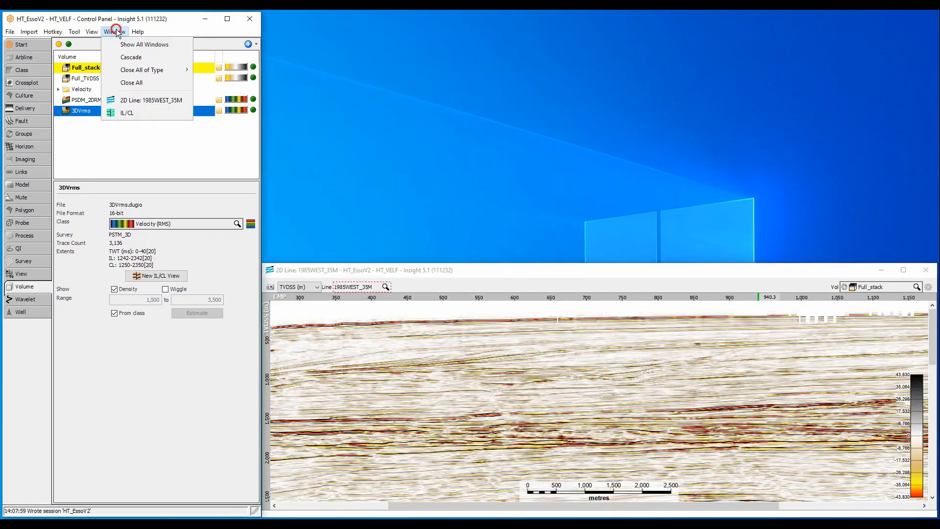
left_click(122, 111)
left_click_drag(82, 111, 884, 39)
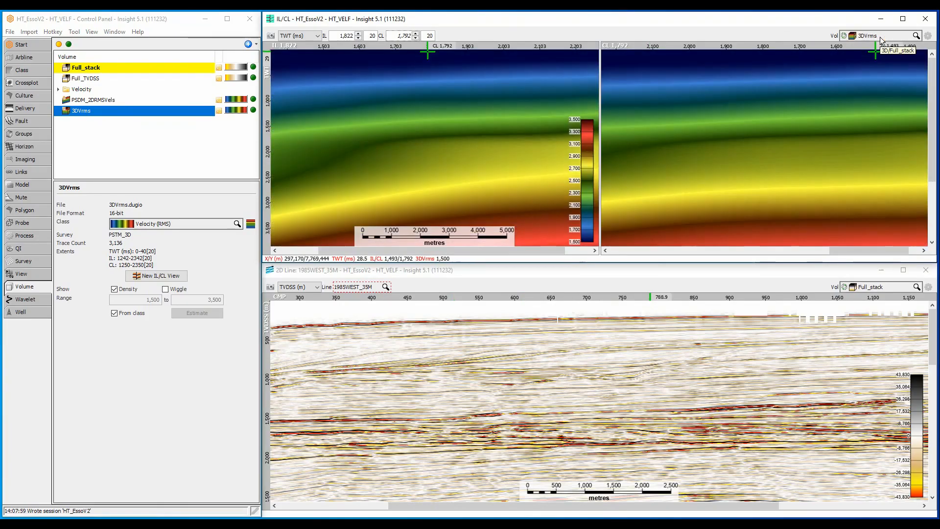
scroll(889, 285, "down", 2)
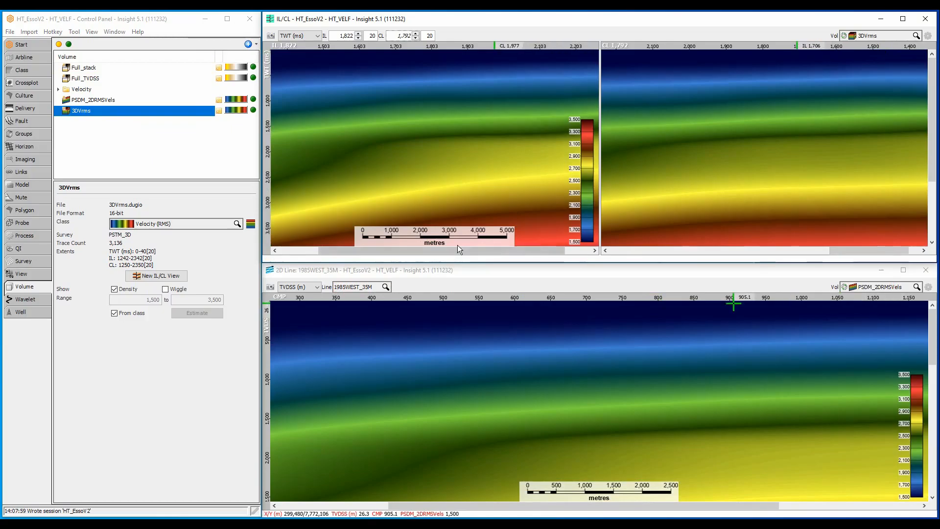
Step: Create a Velocity Conversion process with the default name and use the imported 3DVrms as its input velocity volume
left_click(42, 234)
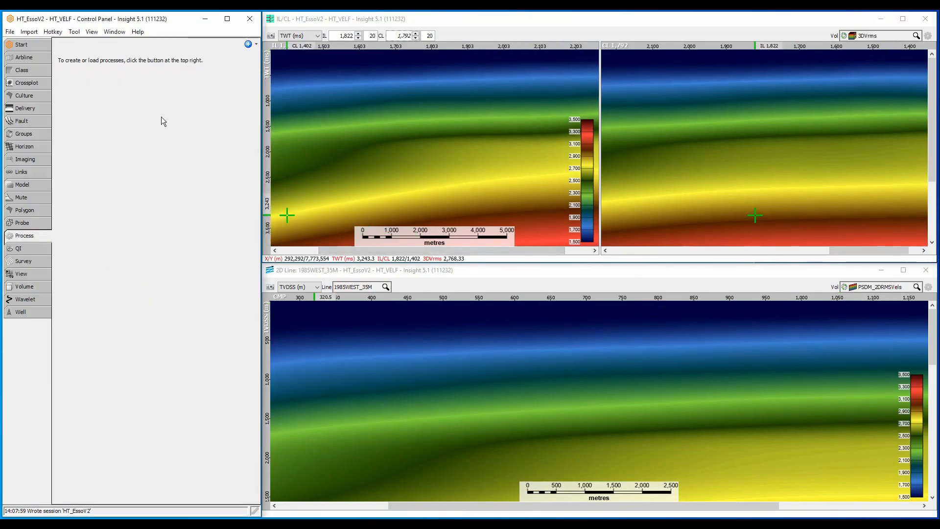
left_click(248, 44)
left_click(266, 59)
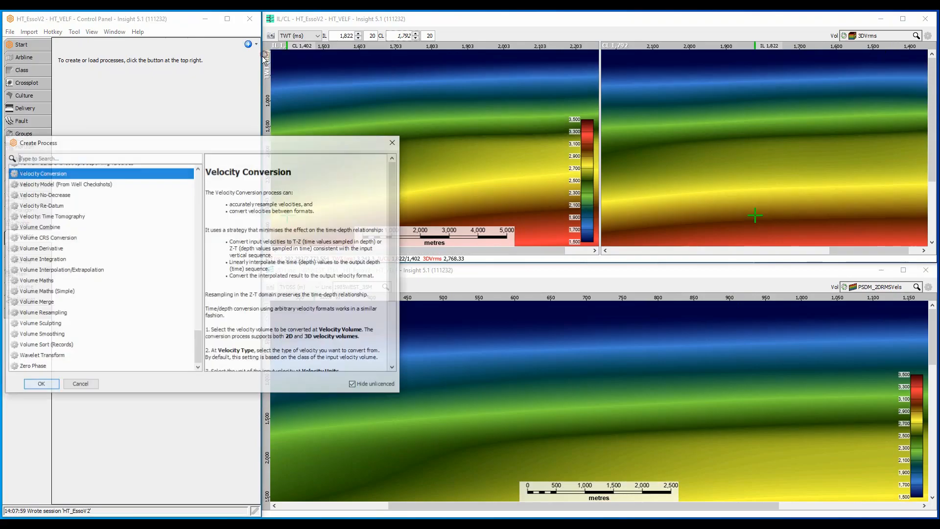
left_click(34, 384)
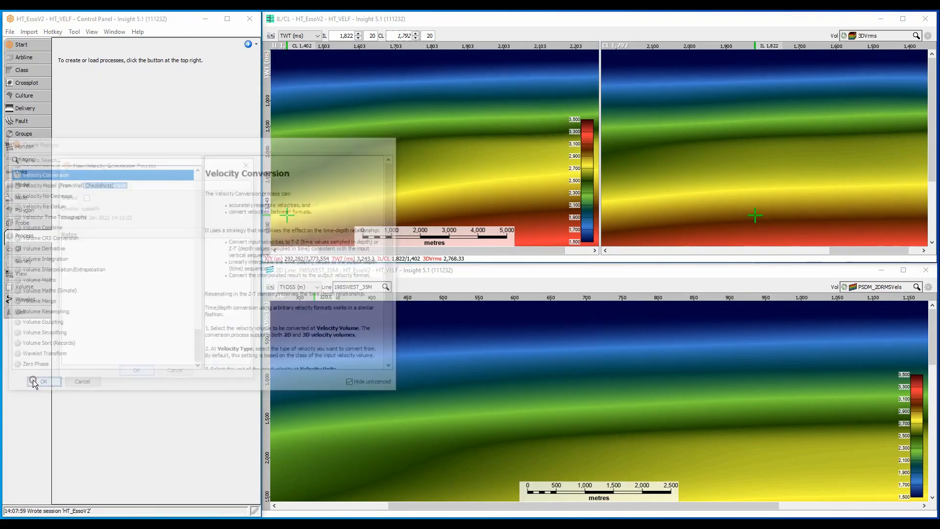
left_click(126, 376)
left_click(137, 243)
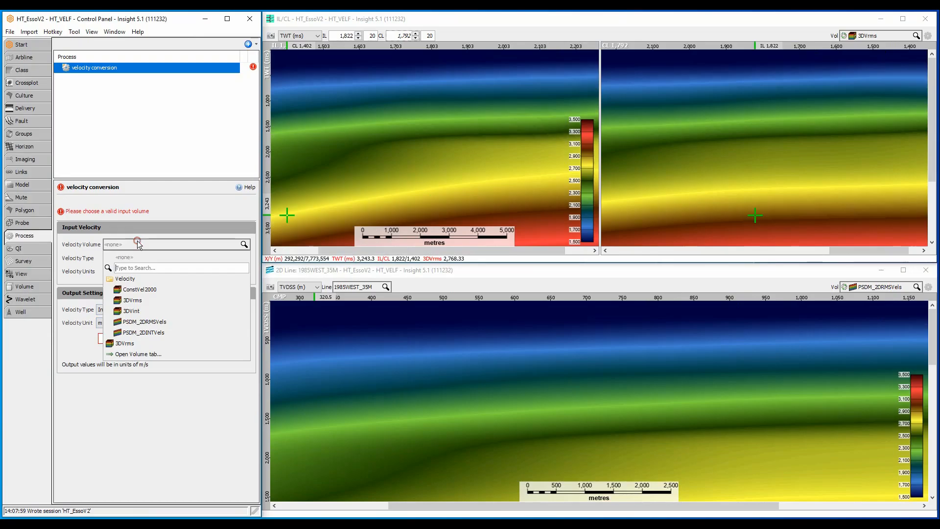
left_click(137, 343)
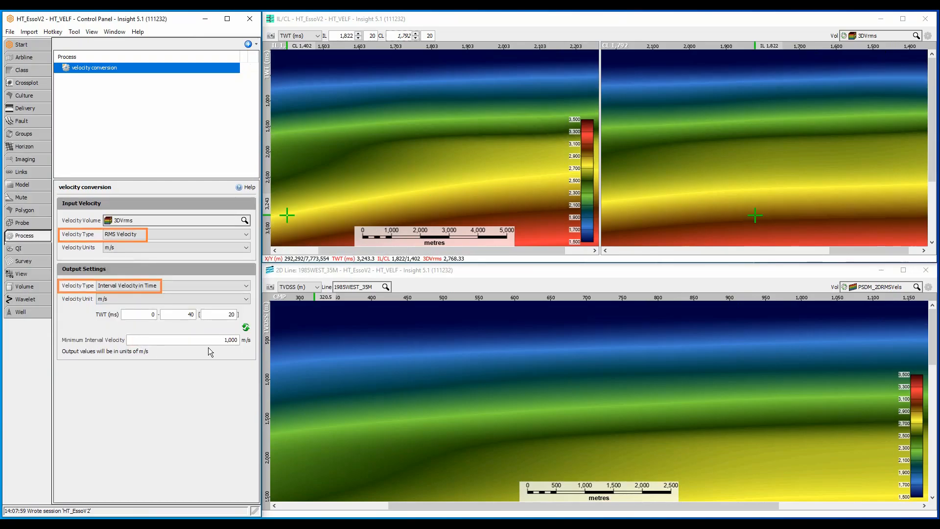
Step: Switch the IL/CL view to the 3DVint volume and the 2D line view to PSDM_2DINTVels
scroll(889, 36, "up", 1)
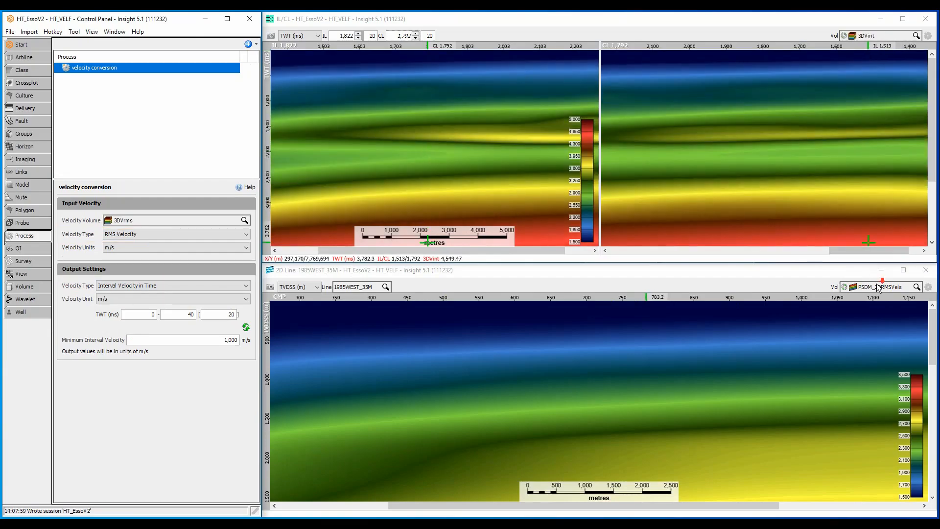
scroll(878, 286, "up", 1)
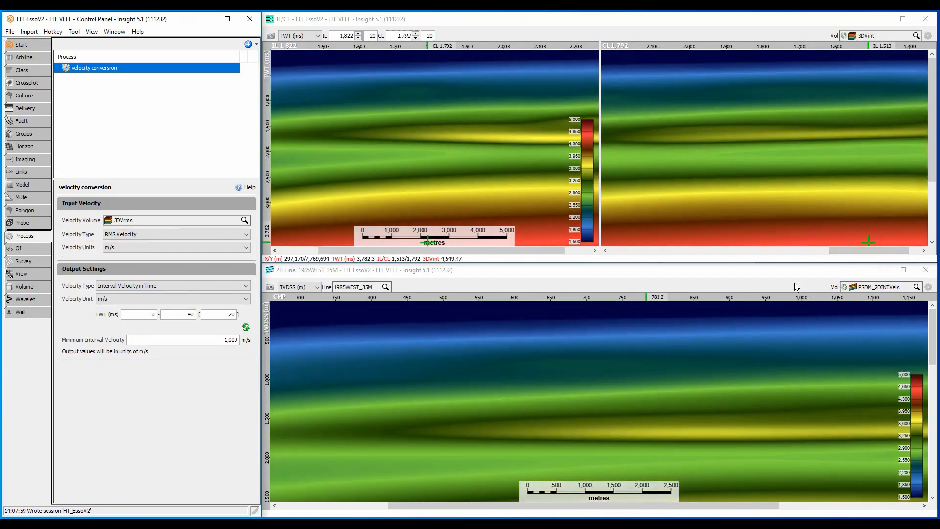